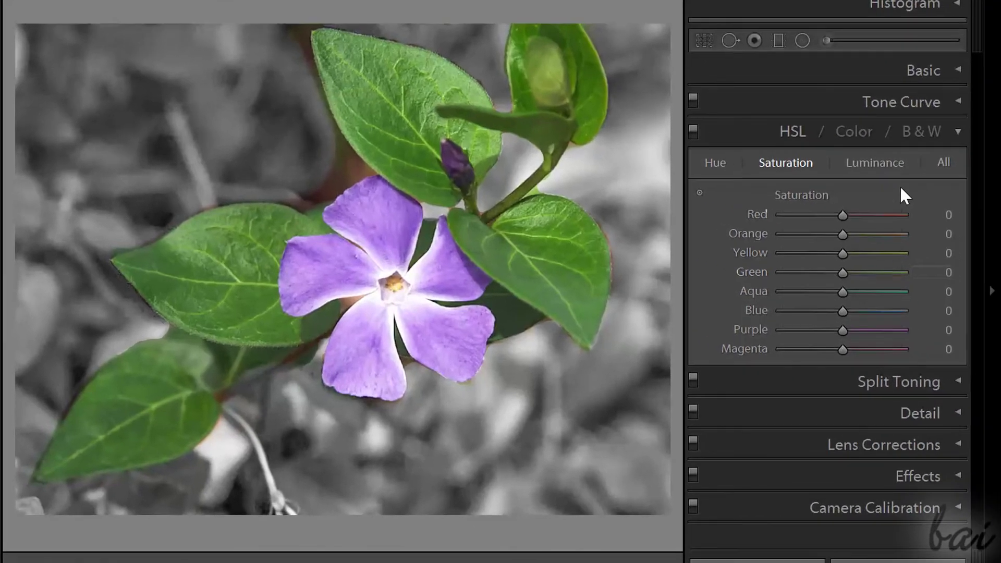
# Pull the Green, Purple and Yellow HSL Saturation sliders down on the flower photo.
pyautogui.moveTo(844, 273)
pyautogui.mouseDown()
pyautogui.moveTo(735, 297)
pyautogui.moveTo(887, 311)
pyautogui.moveTo(975, 332)
pyautogui.moveTo(775, 269)
pyautogui.moveTo(719, 268)
pyautogui.moveTo(841, 276)
pyautogui.mouseUp()
pyautogui.moveTo(832, 334)
pyautogui.mouseDown()
pyautogui.moveTo(752, 329)
pyautogui.moveTo(841, 334)
pyautogui.mouseUp()
pyautogui.moveTo(845, 256)
pyautogui.mouseDown()
pyautogui.moveTo(753, 259)
pyautogui.moveTo(939, 255)
pyautogui.moveTo(751, 250)
pyautogui.moveTo(845, 258)
pyautogui.moveTo(760, 236)
pyautogui.moveTo(846, 246)
pyautogui.mouseUp()
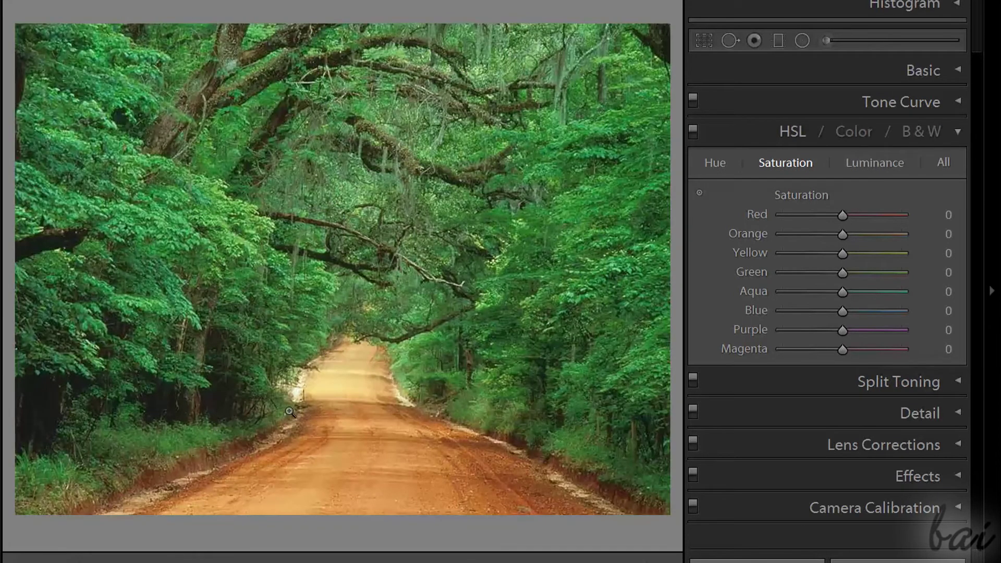
# Set HSL Saturation to Orange -100, Yellow -100, Red -18 and Green -9 on the forest road.
pyautogui.click(960, 137)
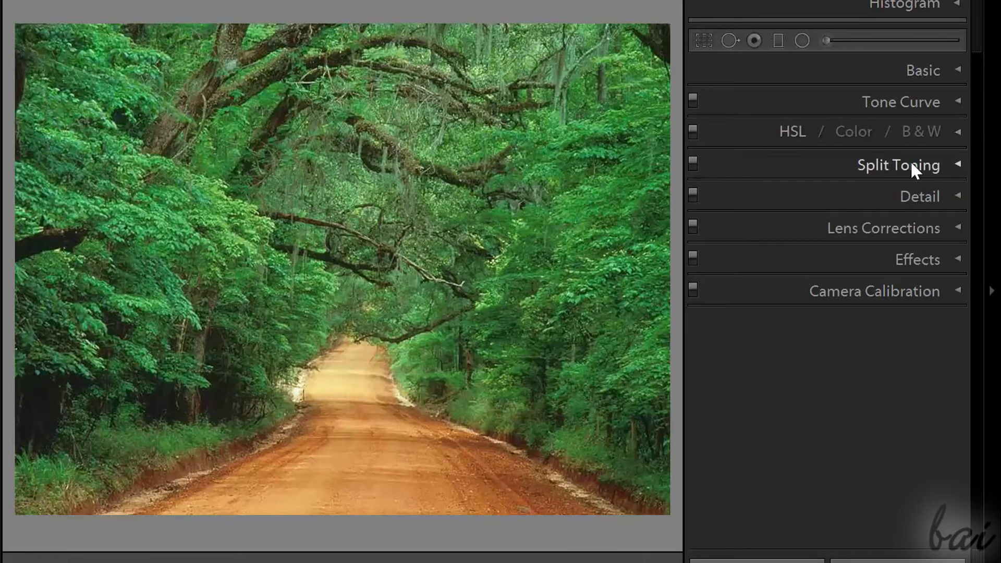
pyautogui.click(958, 141)
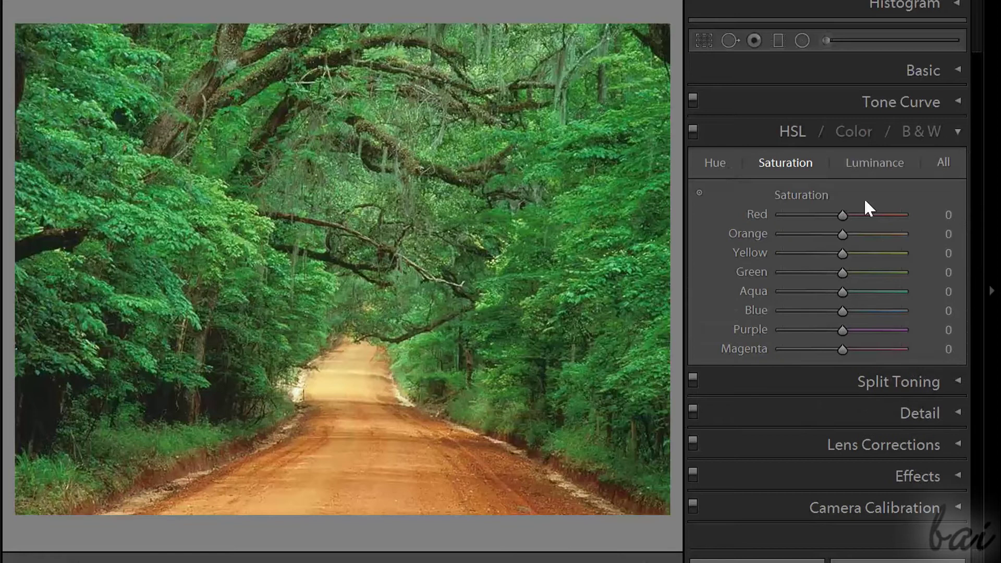
pyautogui.moveTo(842, 233); pyautogui.dragTo(909, 279)
pyautogui.moveTo(772, 269)
pyautogui.mouseDown()
pyautogui.moveTo(731, 268)
pyautogui.moveTo(857, 281)
pyautogui.moveTo(762, 281)
pyautogui.mouseUp()
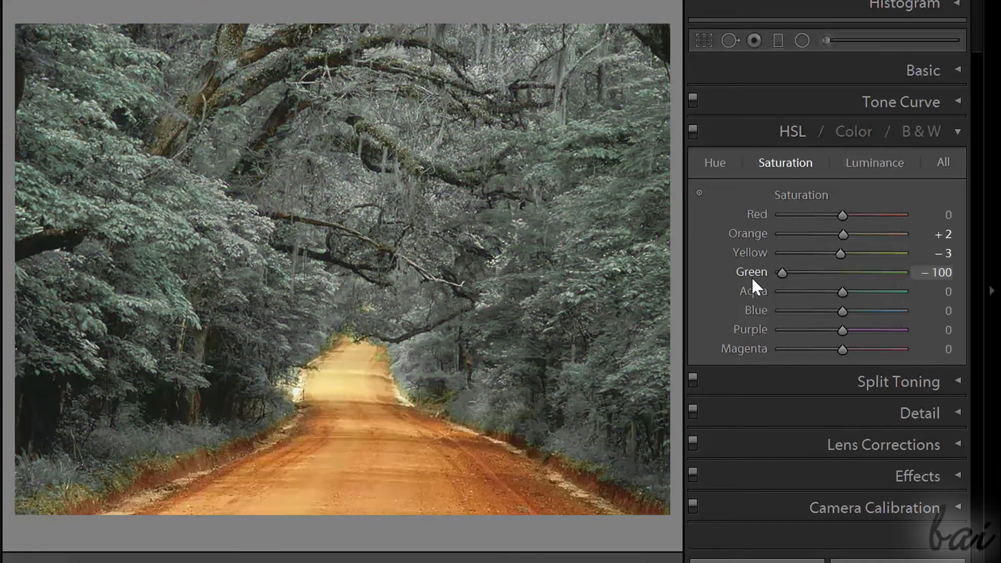
pyautogui.moveTo(843, 214); pyautogui.dragTo(830, 236)
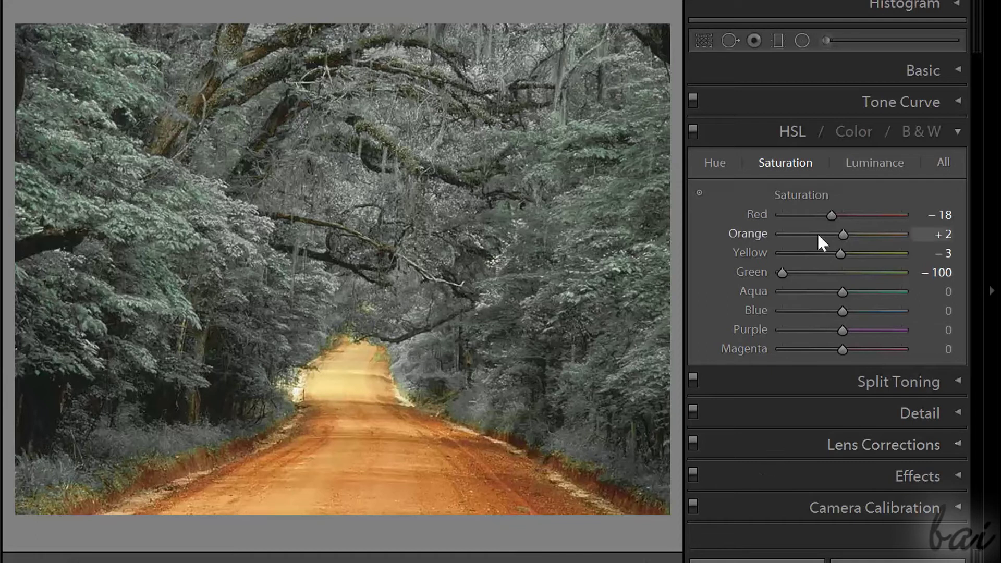
pyautogui.moveTo(782, 273); pyautogui.dragTo(780, 235)
pyautogui.moveTo(849, 253); pyautogui.dragTo(759, 254)
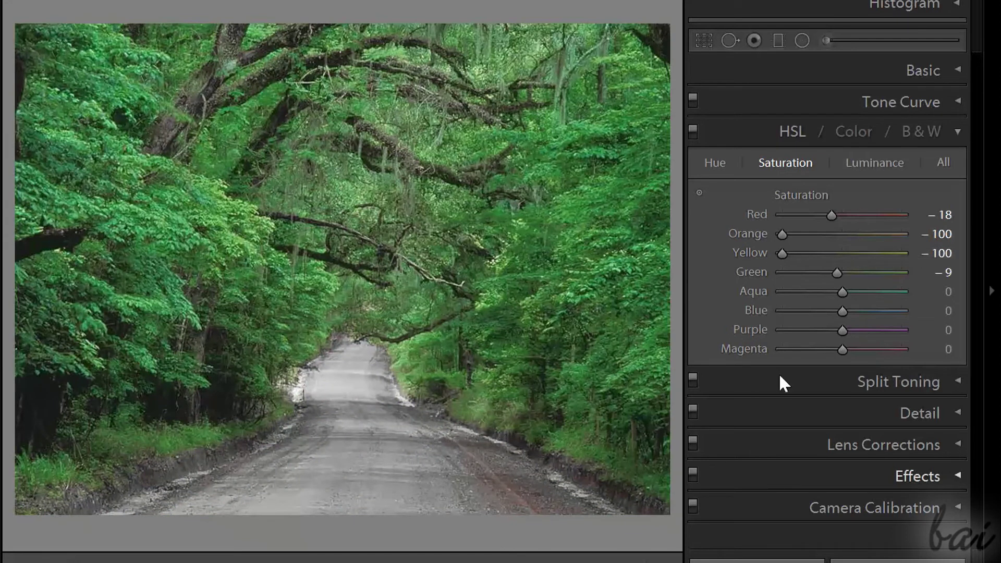
# Shift the foliage hue toward yellow, then pan the cougar photo to its eye and whiskers.
pyautogui.click(718, 161)
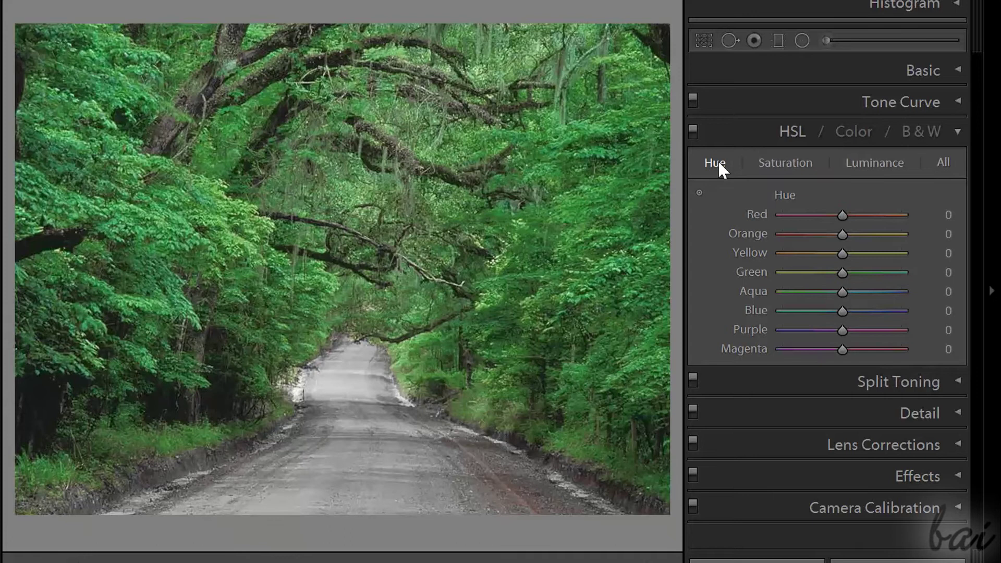
pyautogui.moveTo(843, 272); pyautogui.dragTo(748, 312)
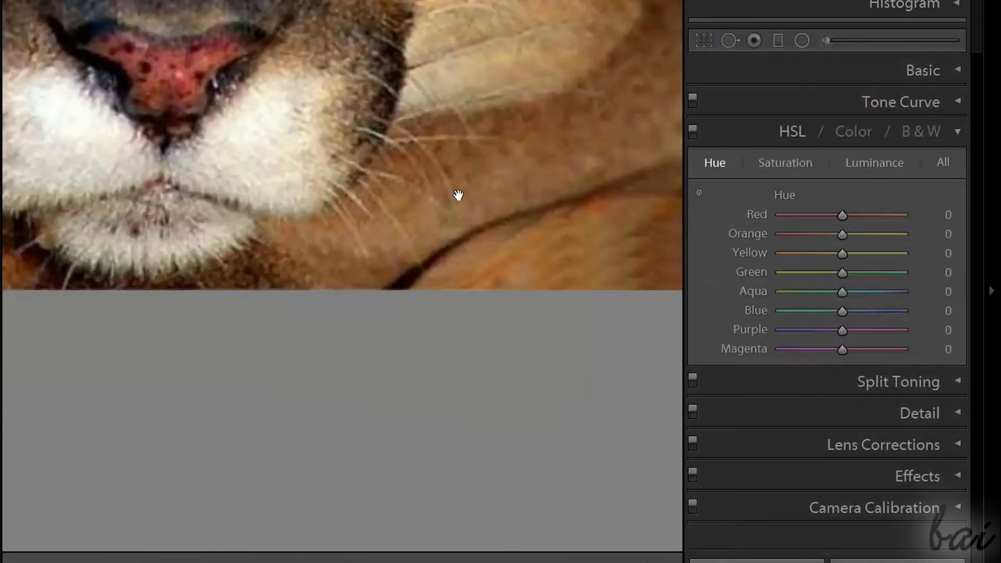
pyautogui.moveTo(459, 197); pyautogui.dragTo(441, 532)
pyautogui.moveTo(394, 157); pyautogui.dragTo(346, 335)
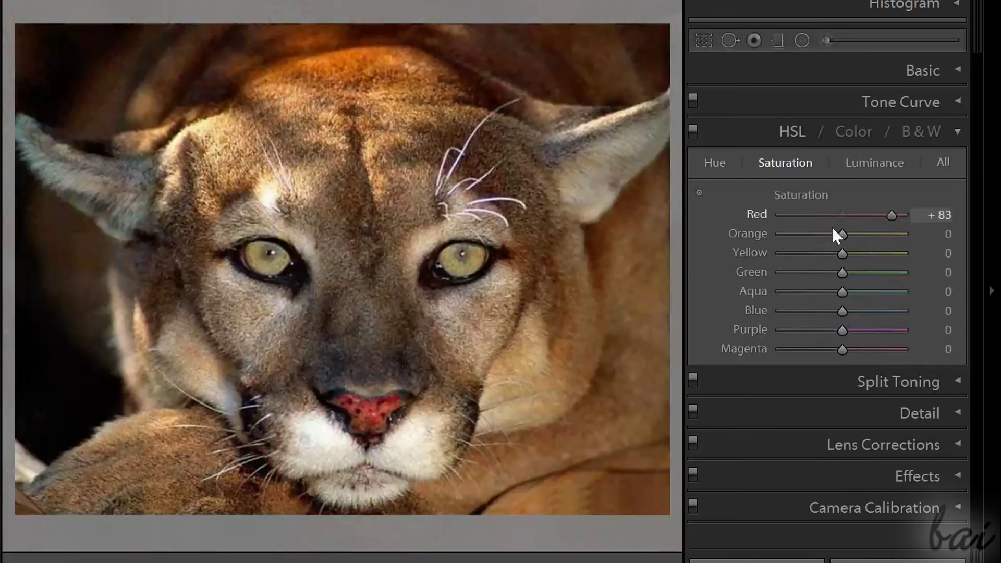
# Set the cougar's HSL Saturation to Red +6, Orange +5, Yellow +3, undoing the yellow test.
pyautogui.moveTo(832, 226); pyautogui.dragTo(720, 240)
pyautogui.moveTo(782, 215); pyautogui.dragTo(746, 264)
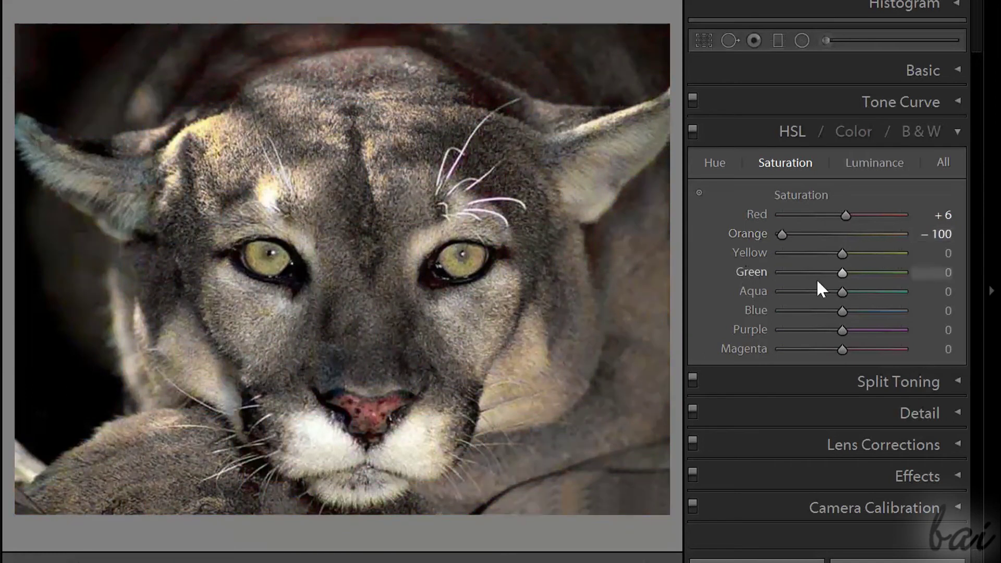
pyautogui.moveTo(825, 254); pyautogui.dragTo(883, 257)
pyautogui.hotkey('ctrl', 'z')
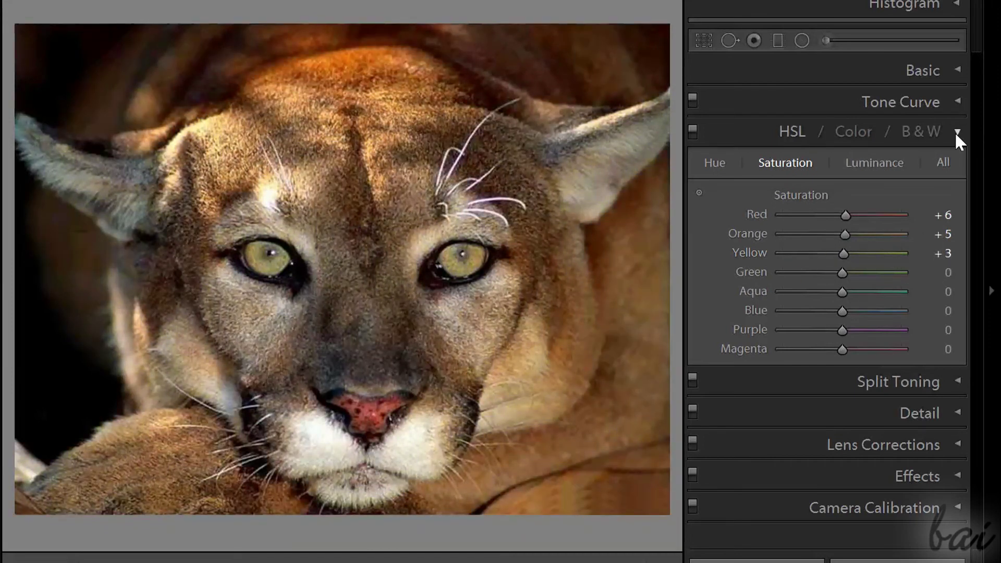
pyautogui.click(957, 133)
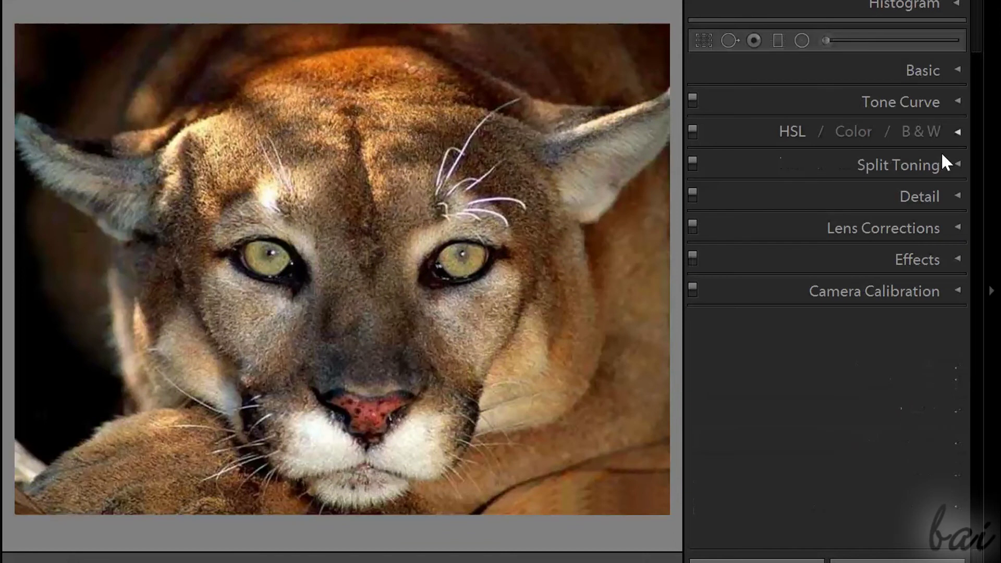
# Paint a Saturation -100 Adjustment Brush over the cougar's forehead and left side.
pyautogui.click(829, 42)
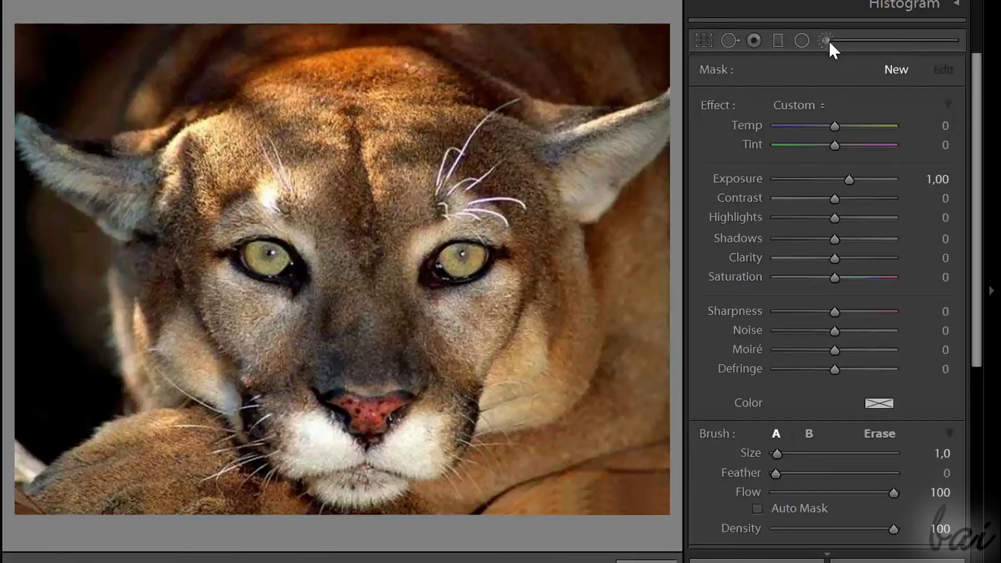
pyautogui.moveTo(835, 278); pyautogui.dragTo(740, 284)
pyautogui.scroll(5, 587, 219)
pyautogui.scroll(1, 268, 110)
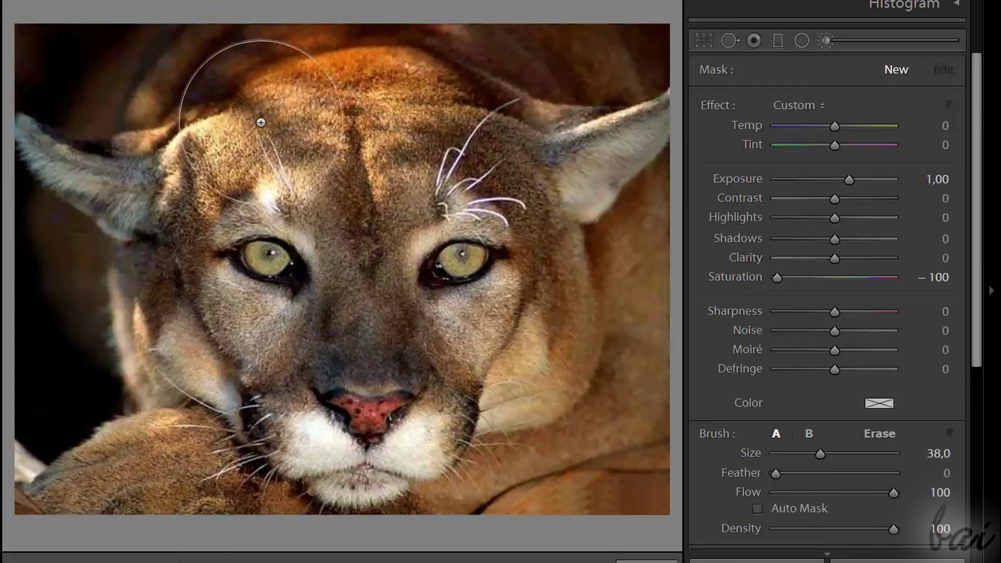
pyautogui.moveTo(239, 111)
pyautogui.mouseDown()
pyautogui.moveTo(304, 115)
pyautogui.moveTo(458, 67)
pyautogui.moveTo(600, 49)
pyautogui.moveTo(648, 27)
pyautogui.mouseUp()
pyautogui.moveTo(303, 81)
pyautogui.mouseDown()
pyautogui.moveTo(38, 72)
pyautogui.moveTo(43, 459)
pyautogui.moveTo(204, 486)
pyautogui.moveTo(129, 347)
pyautogui.moveTo(202, 352)
pyautogui.moveTo(107, 264)
pyautogui.moveTo(142, 180)
pyautogui.moveTo(246, 155)
pyautogui.moveTo(333, 185)
pyautogui.moveTo(394, 182)
pyautogui.moveTo(459, 157)
pyautogui.moveTo(624, 306)
pyautogui.moveTo(641, 466)
pyautogui.moveTo(464, 510)
pyautogui.moveTo(555, 363)
pyautogui.moveTo(545, 340)
pyautogui.moveTo(599, 292)
pyautogui.mouseUp()
# Brush the fur between eyes and muzzle, set Exposure 0.38, and erase the mask around the eyes.
pyautogui.press('[')
pyautogui.moveTo(360, 250)
pyautogui.mouseDown()
pyautogui.moveTo(308, 334)
pyautogui.moveTo(271, 433)
pyautogui.moveTo(344, 482)
pyautogui.moveTo(402, 475)
pyautogui.moveTo(398, 340)
pyautogui.moveTo(367, 357)
pyautogui.moveTo(428, 357)
pyautogui.moveTo(448, 333)
pyautogui.moveTo(537, 289)
pyautogui.moveTo(412, 324)
pyautogui.moveTo(276, 308)
pyautogui.moveTo(190, 264)
pyautogui.moveTo(256, 344)
pyautogui.mouseUp()
pyautogui.press('[')
pyautogui.moveTo(847, 182); pyautogui.dragTo(835, 187)
pyautogui.press('alt')
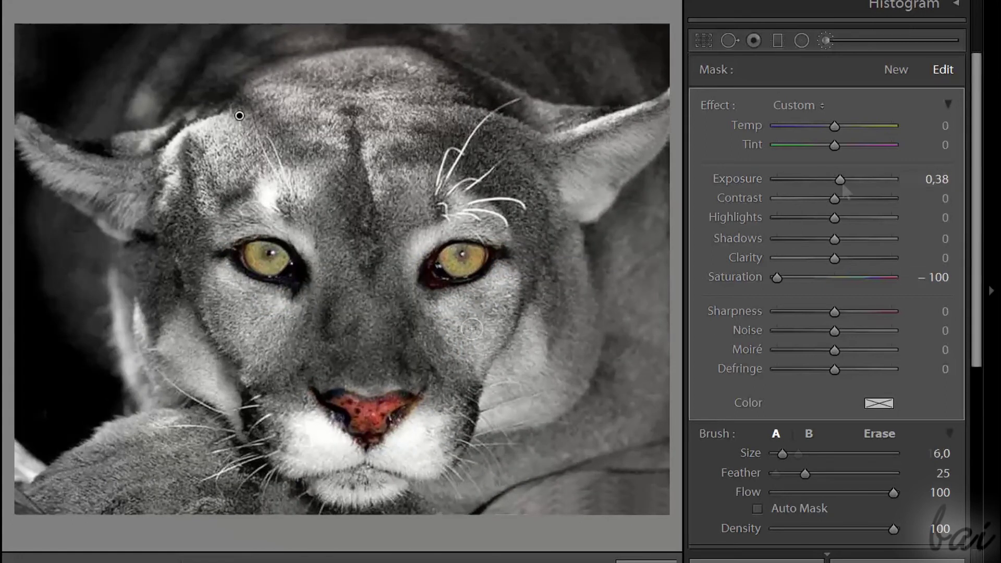
pyautogui.moveTo(501, 336)
pyautogui.mouseDown()
pyautogui.moveTo(460, 334)
pyautogui.moveTo(492, 359)
pyautogui.moveTo(528, 348)
pyautogui.mouseUp()
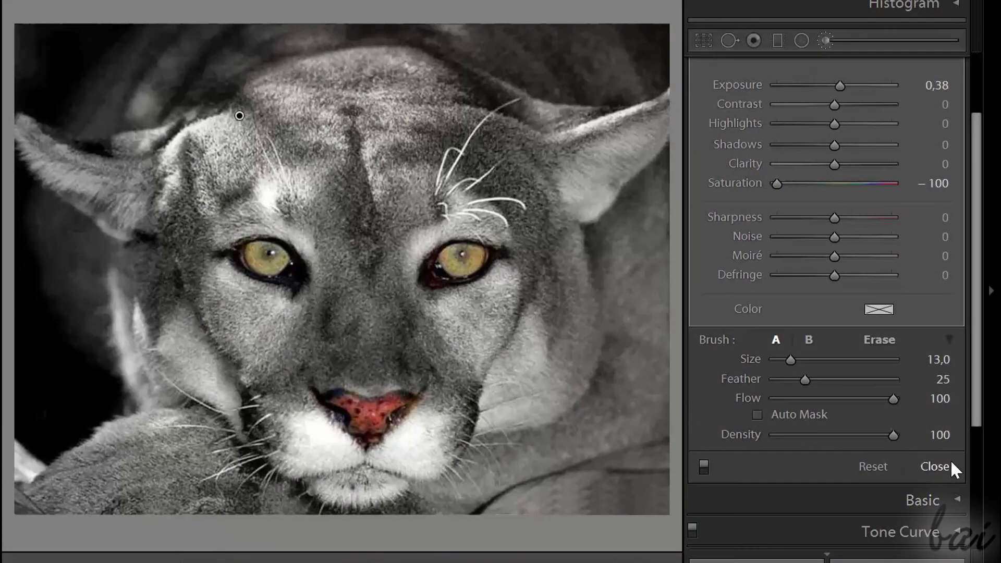
pyautogui.click(945, 466)
# Raise the cougar's HSL Saturation to Red +12 and Yellow +4.
pyautogui.click(959, 131)
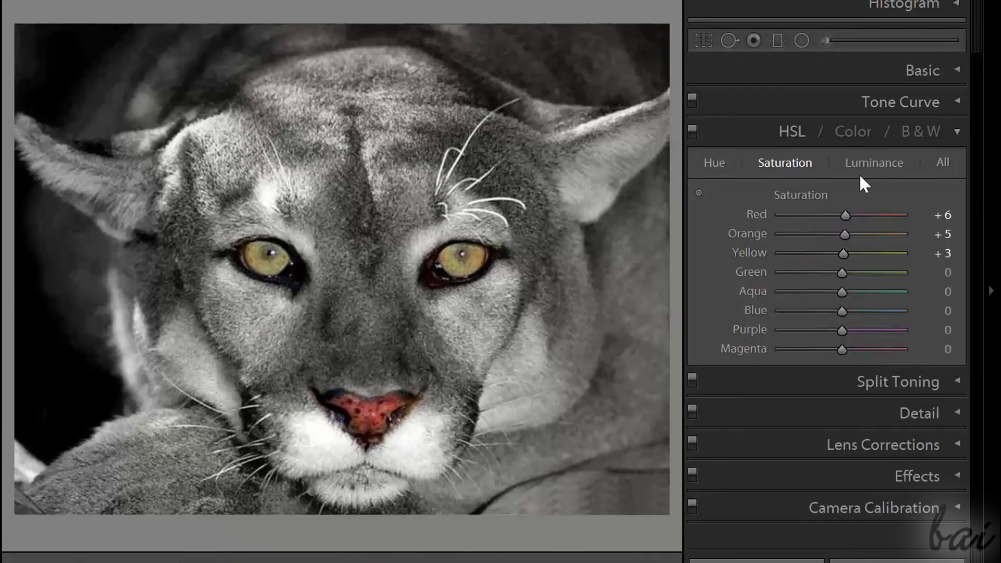
pyautogui.moveTo(846, 212); pyautogui.dragTo(845, 261)
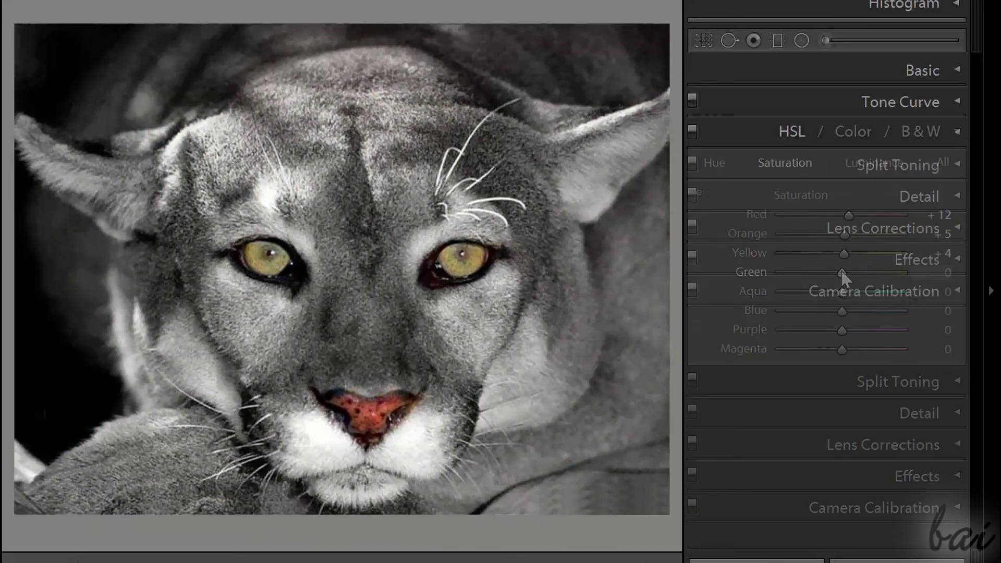
# Brush both eyes into one mask with Saturation 51, Temp 30 and Tint 43.
pyautogui.click(823, 41)
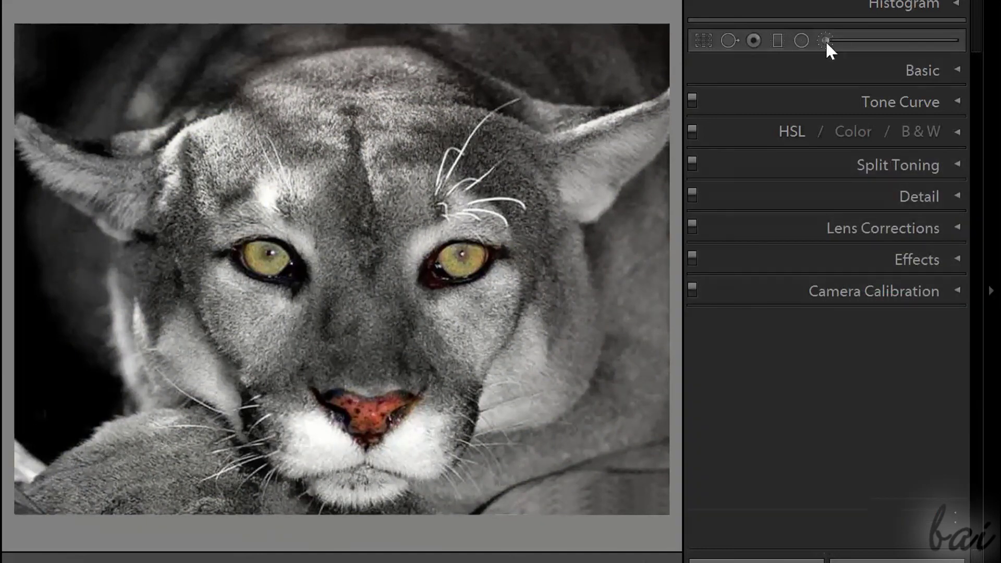
pyautogui.scroll(-4, 457, 261)
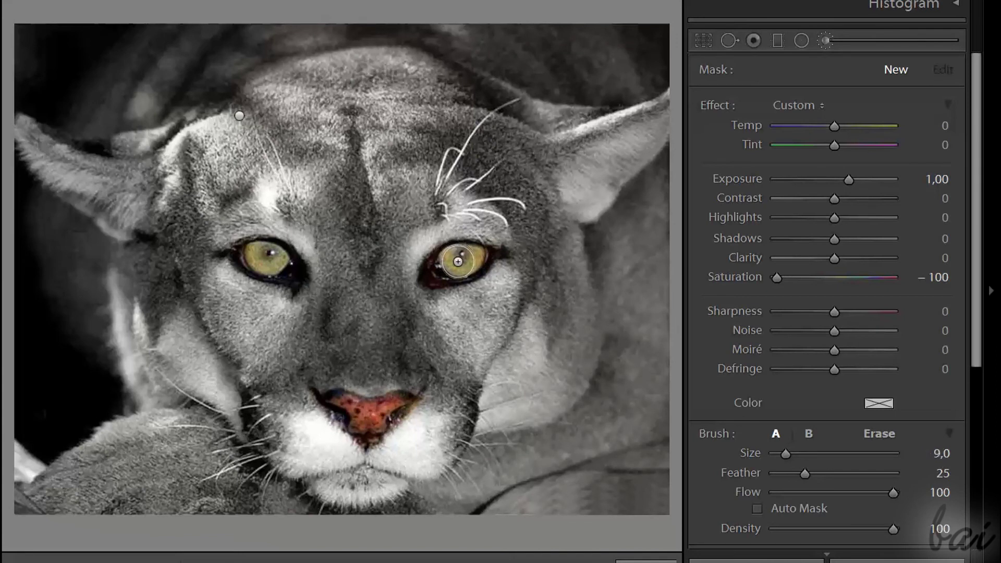
pyautogui.moveTo(457, 257)
pyautogui.mouseDown()
pyautogui.moveTo(477, 257)
pyautogui.moveTo(456, 258)
pyautogui.mouseUp()
pyautogui.moveTo(777, 277)
pyautogui.mouseDown()
pyautogui.moveTo(894, 293)
pyautogui.moveTo(847, 288)
pyautogui.moveTo(862, 288)
pyautogui.moveTo(865, 277)
pyautogui.mouseUp()
pyautogui.moveTo(834, 126)
pyautogui.mouseDown()
pyautogui.moveTo(756, 130)
pyautogui.moveTo(867, 156)
pyautogui.moveTo(884, 155)
pyautogui.moveTo(834, 143)
pyautogui.moveTo(897, 150)
pyautogui.moveTo(745, 141)
pyautogui.moveTo(879, 160)
pyautogui.moveTo(858, 157)
pyautogui.moveTo(868, 156)
pyautogui.moveTo(862, 127)
pyautogui.moveTo(845, 126)
pyautogui.mouseUp()
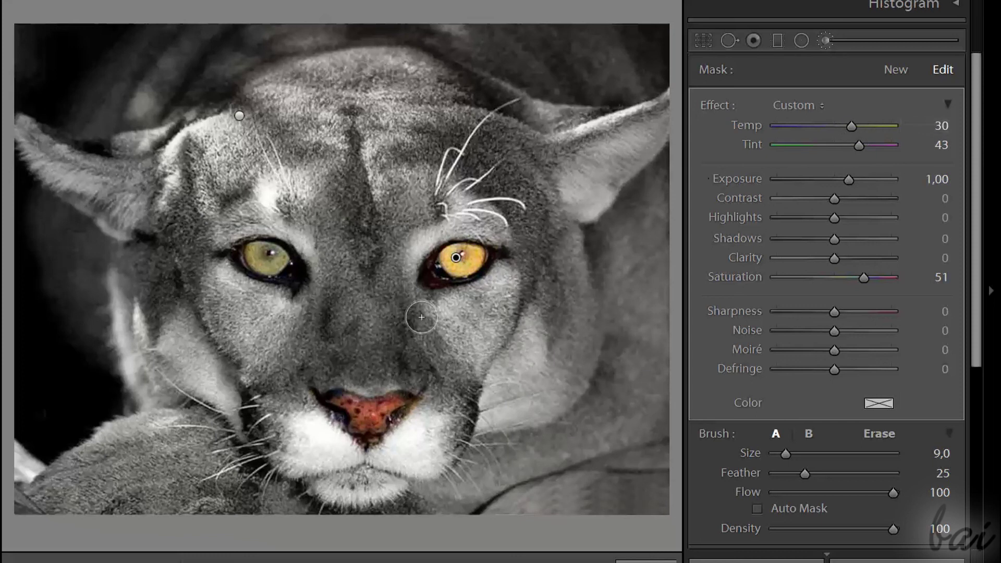
pyautogui.moveTo(261, 257); pyautogui.dragTo(276, 253)
# Paint a separate nose mask and turn it a warm, saturated orange.
pyautogui.press('Return')
pyautogui.moveTo(372, 405)
pyautogui.mouseDown()
pyautogui.moveTo(381, 415)
pyautogui.moveTo(346, 402)
pyautogui.mouseUp()
pyautogui.moveTo(777, 277); pyautogui.dragTo(888, 280)
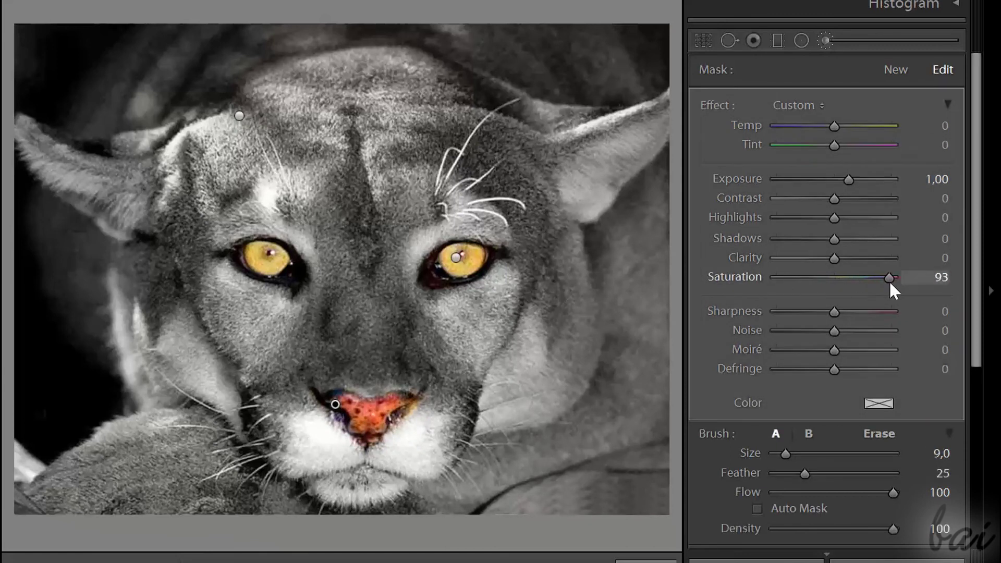